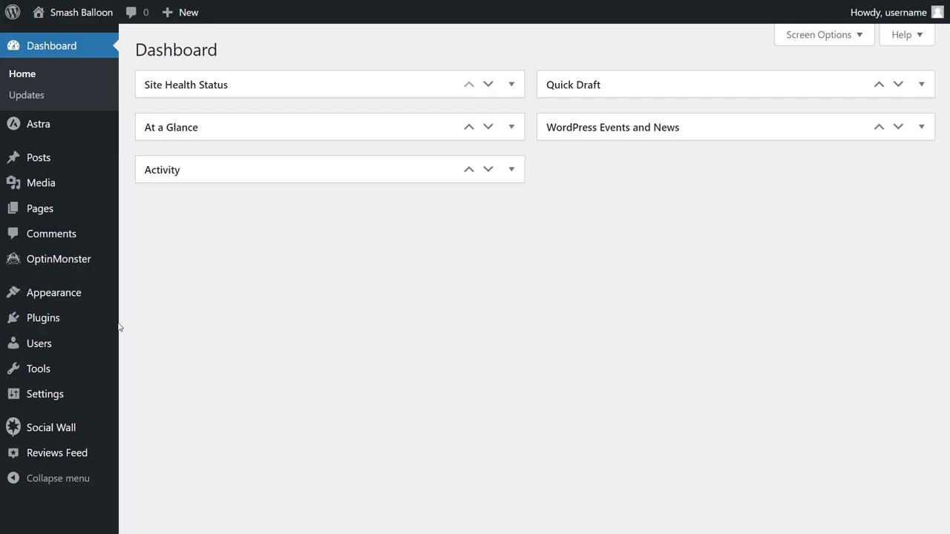
# Find the Feeds for YouTube plugin in the plugin directory, then install and activate it.
pyautogui.moveTo(81, 322)
pyautogui.click(145, 342)
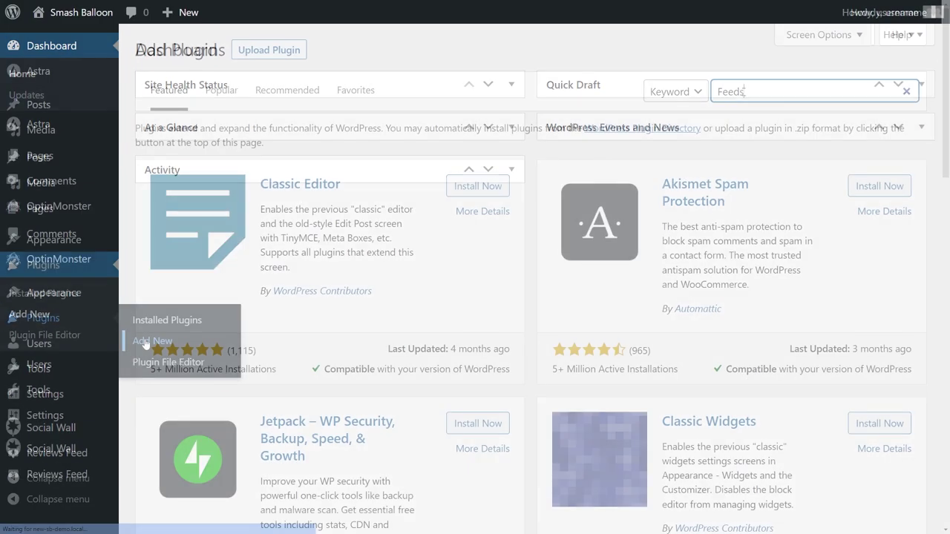
pyautogui.write('for YouTube')
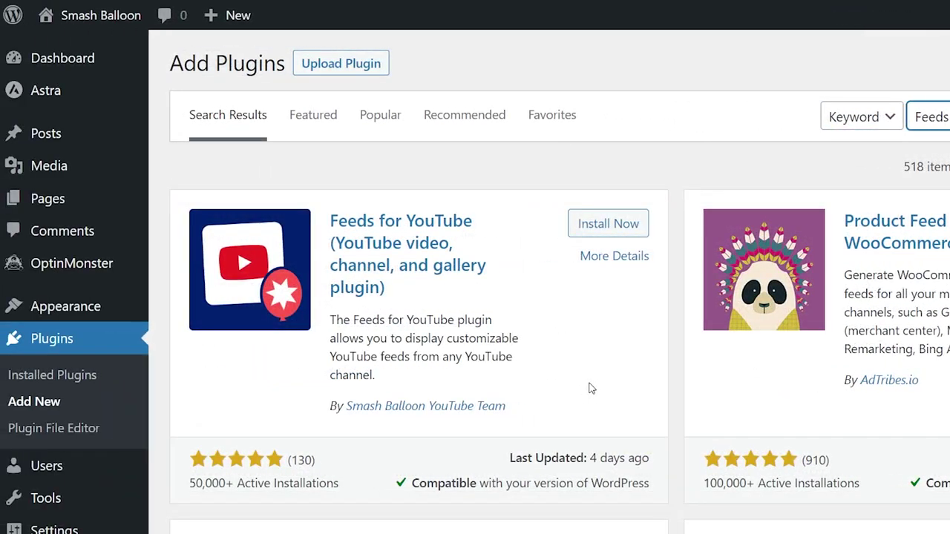
pyautogui.click(613, 225)
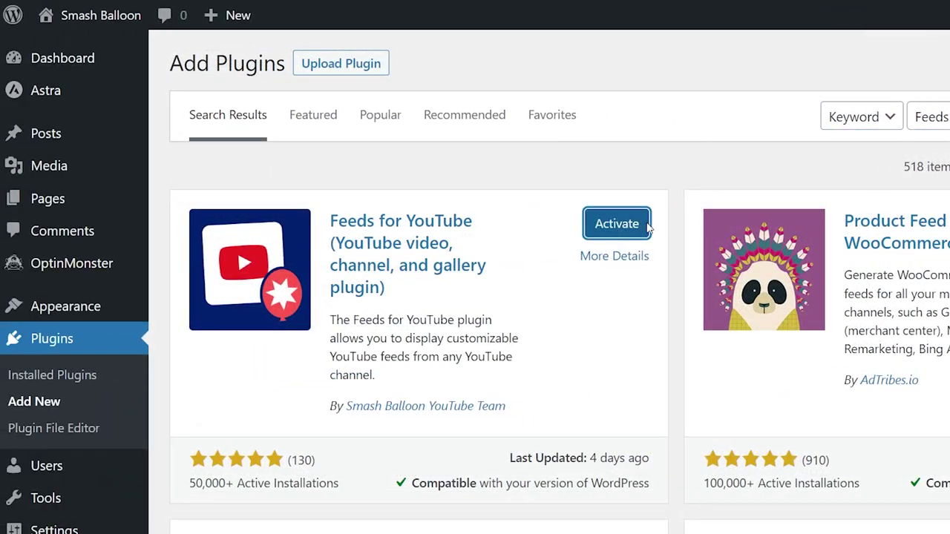
pyautogui.click(616, 224)
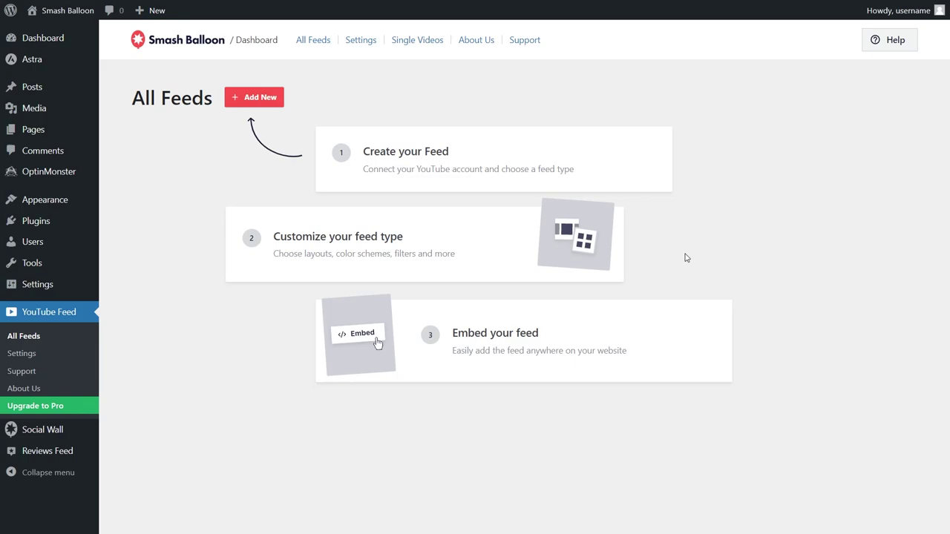
# Start a new YouTube feed of the Channel type and add the personal API key for it.
pyautogui.click(261, 100)
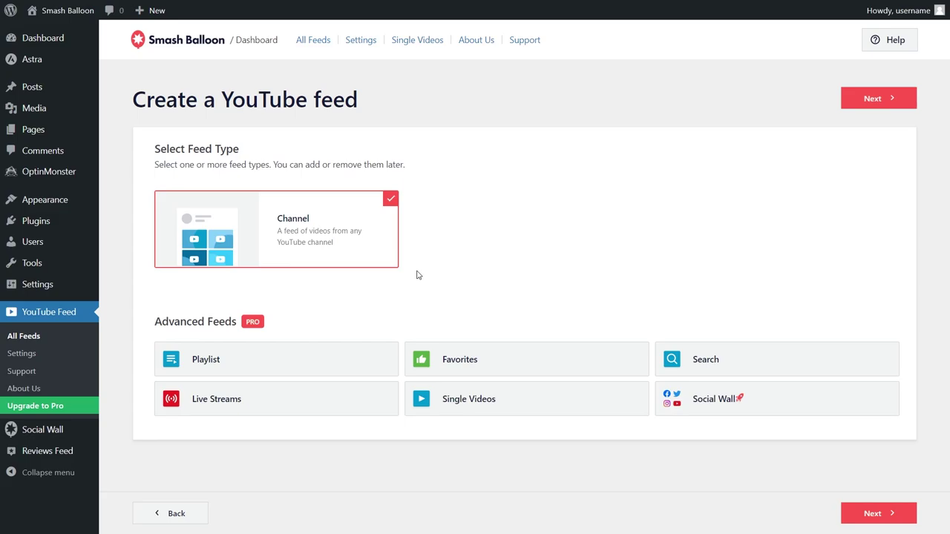
pyautogui.click(872, 97)
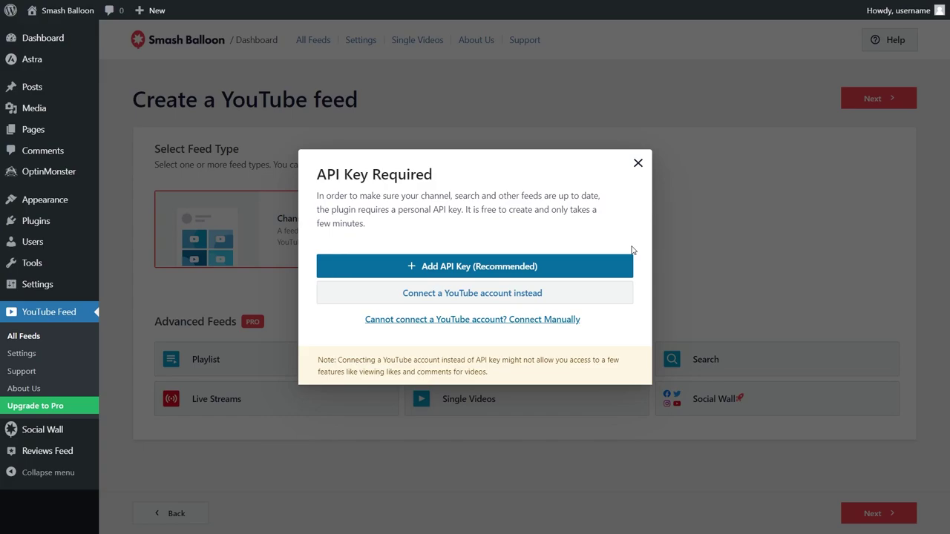
pyautogui.click(547, 266)
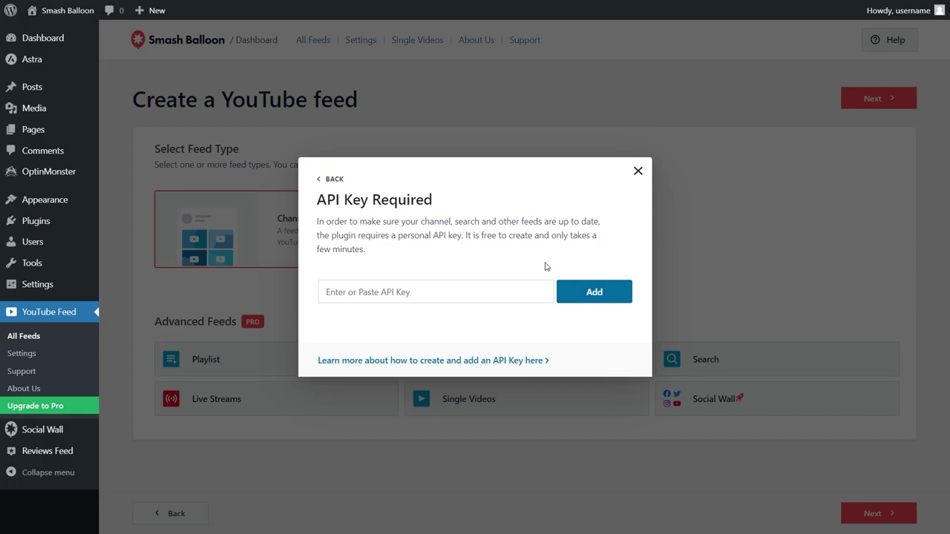
pyautogui.click(491, 296)
pyautogui.hotkey('ctrl', 'v')
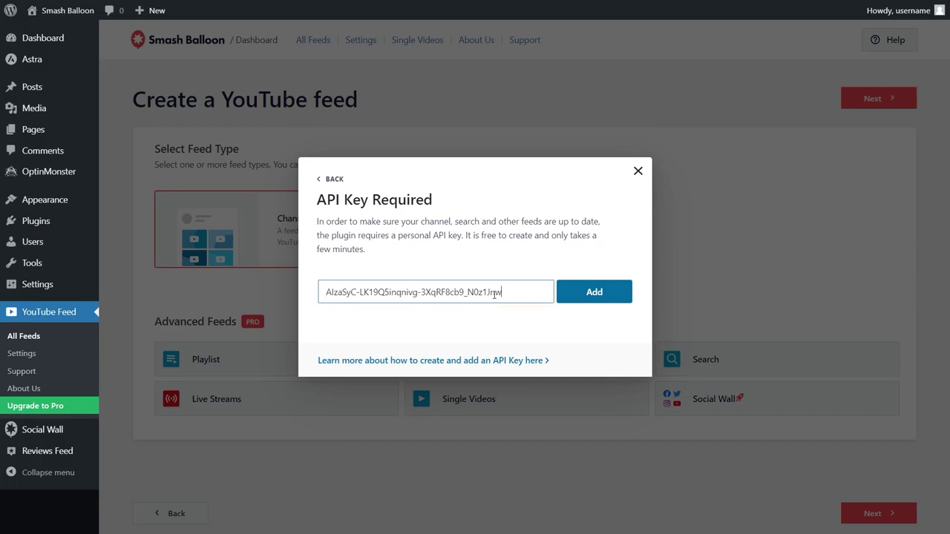
pyautogui.click(570, 292)
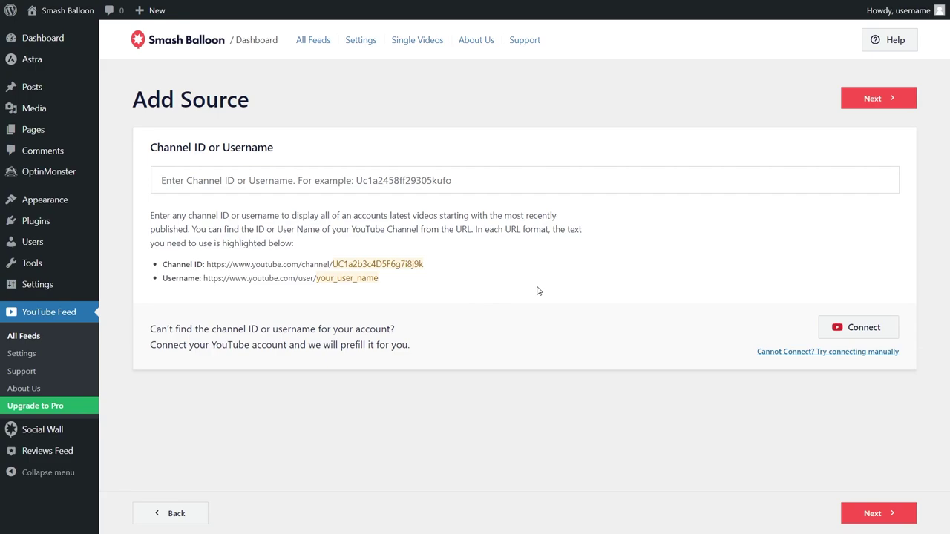
# Set SmashBalloon as the feed's source channel and continue to the feed customizer.
pyautogui.click(556, 185)
pyautogui.write('SmashBalloon')
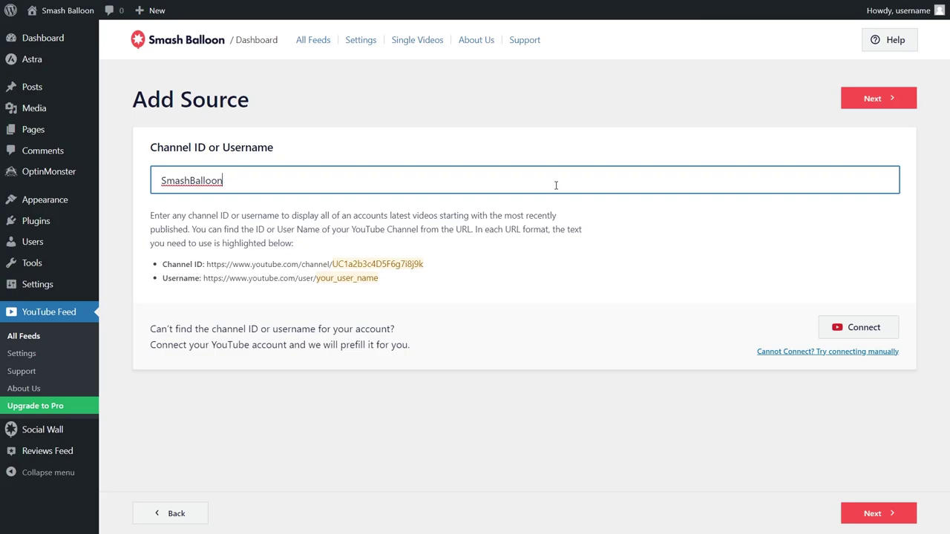
pyautogui.click(886, 105)
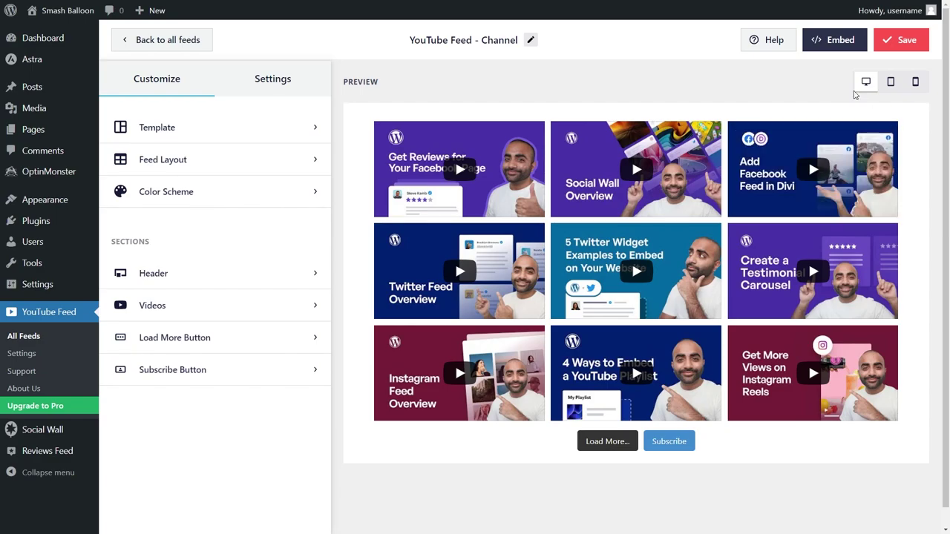
# Save the channel feed and copy its embed shortcode.
pyautogui.click(820, 52)
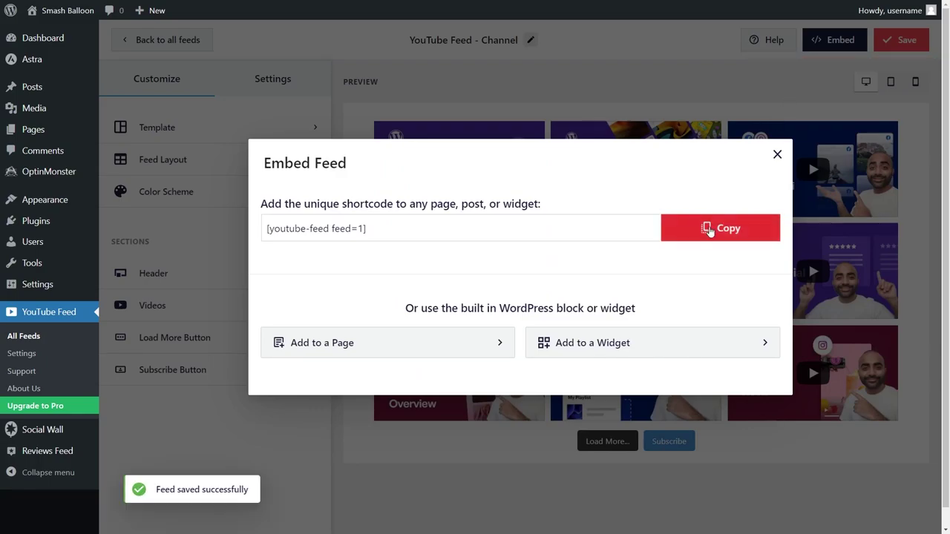
pyautogui.click(708, 230)
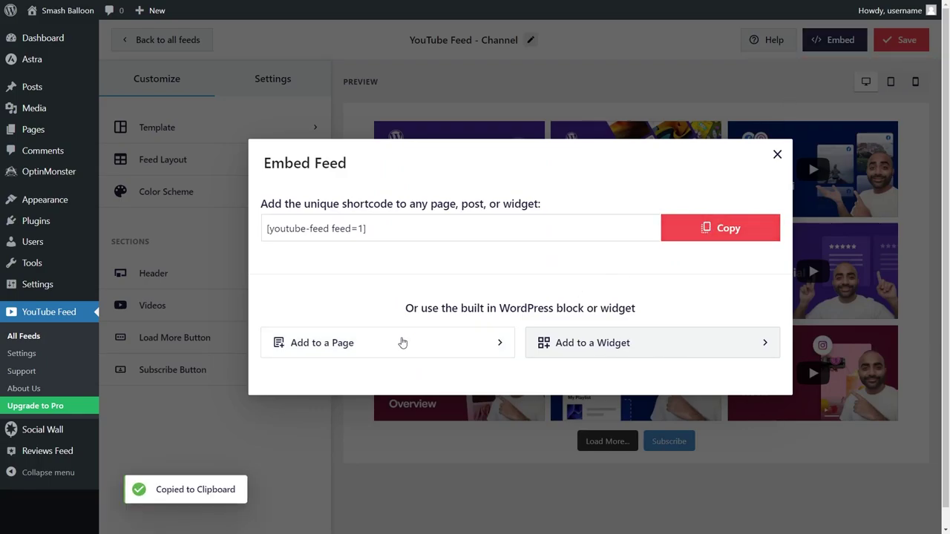
# Choose the existing YouTube page as the place to embed the feed and open it for editing.
pyautogui.click(400, 342)
pyautogui.scroll(-2, 398, 341)
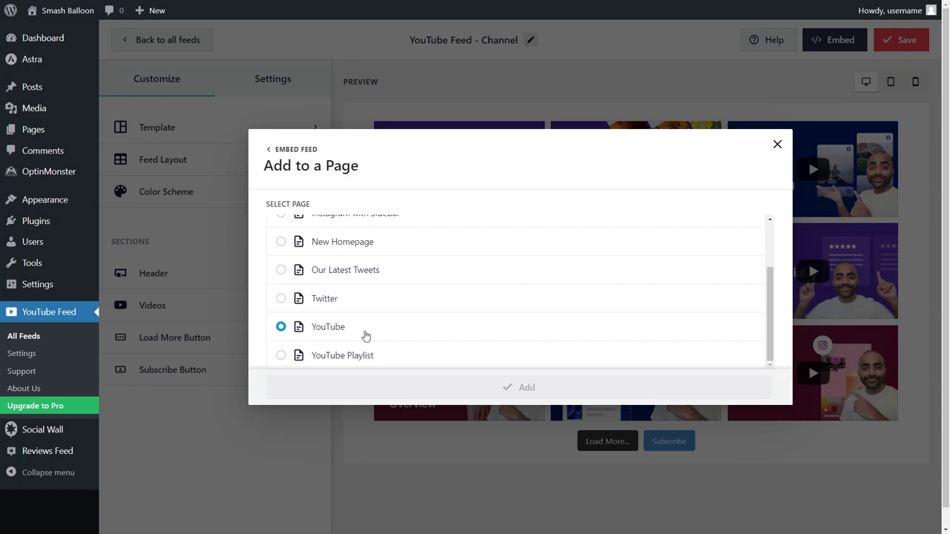
pyautogui.click(363, 331)
pyautogui.click(435, 388)
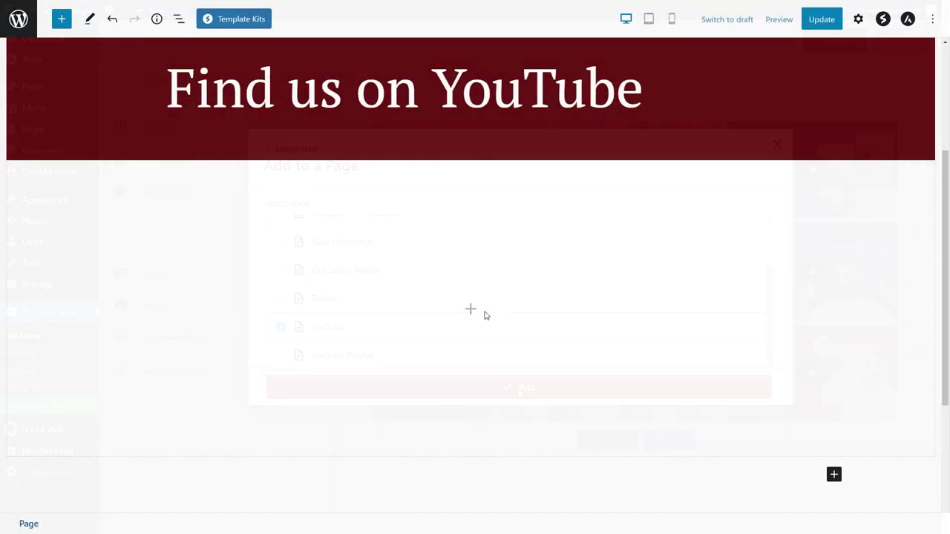
# Insert a Shortcode block below the "Find us on YouTube" heading and paste the copied feed shortcode.
pyautogui.click(471, 313)
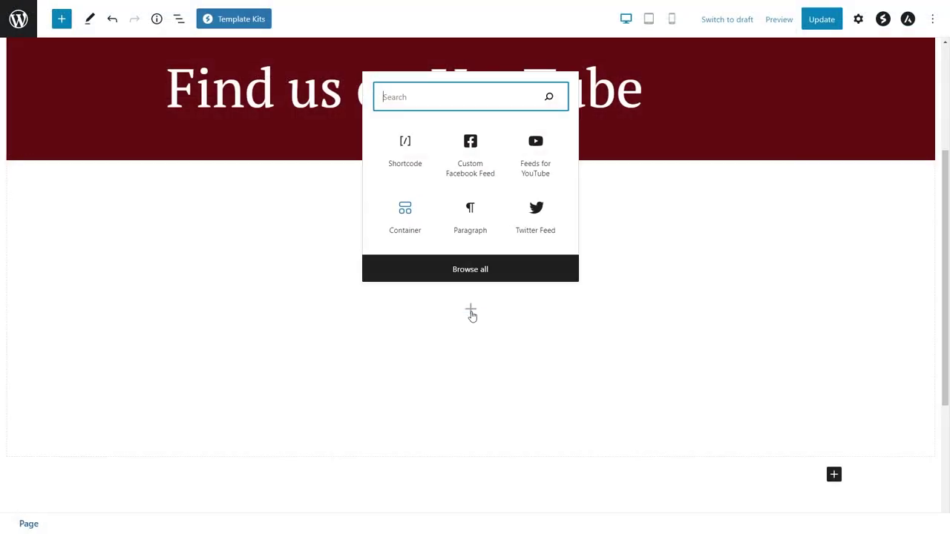
pyautogui.click(417, 162)
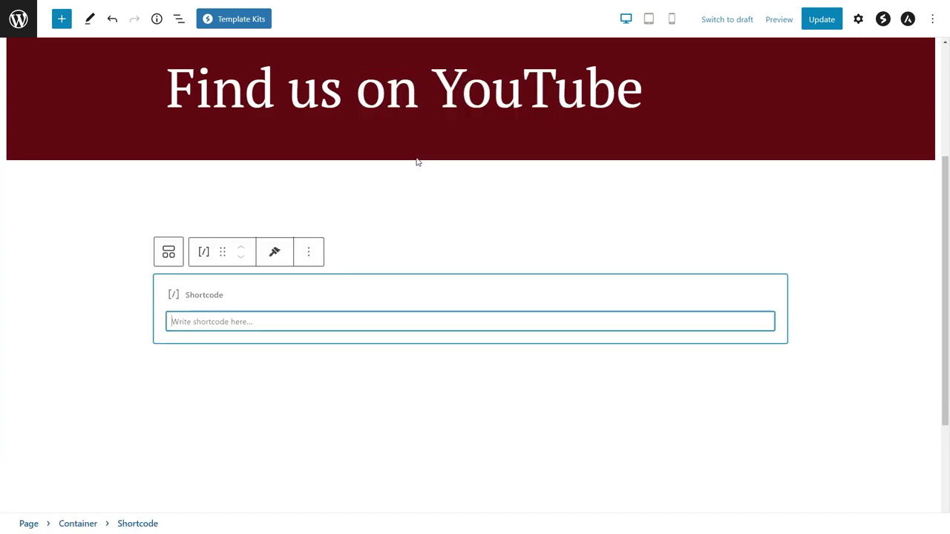
pyautogui.hotkey('ctrl', 'v')
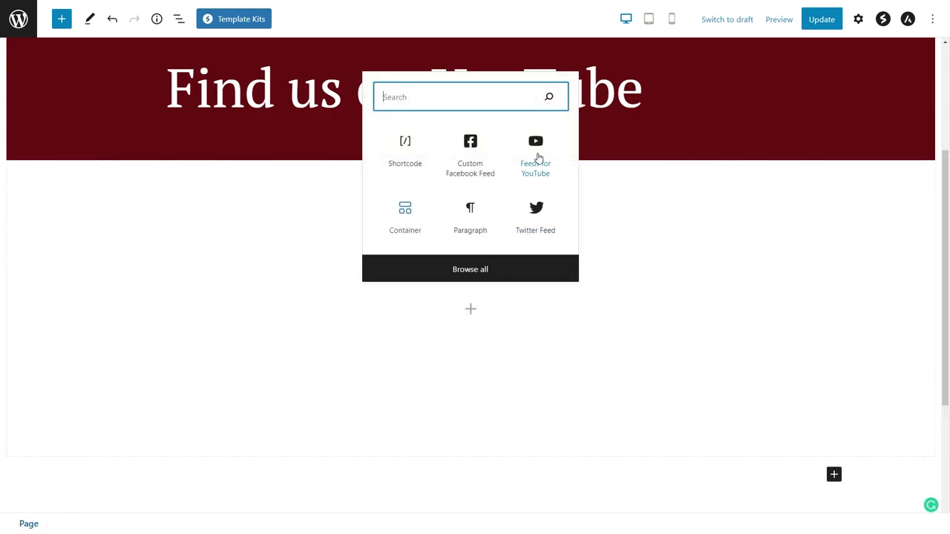
# Insert a Feeds for YouTube block in the container below the heading and check the feed on the live page.
pyautogui.click(538, 158)
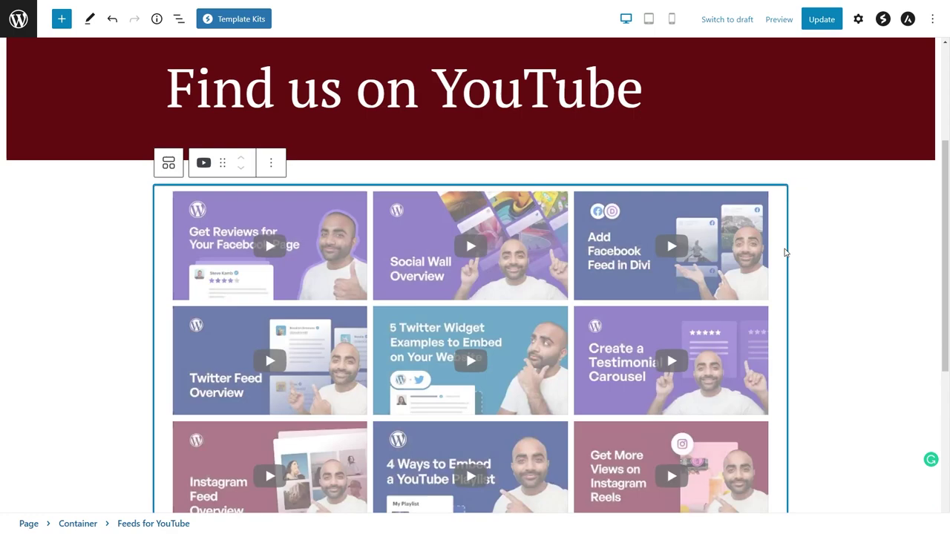
pyautogui.click(828, 261)
pyautogui.scroll(-2, 828, 260)
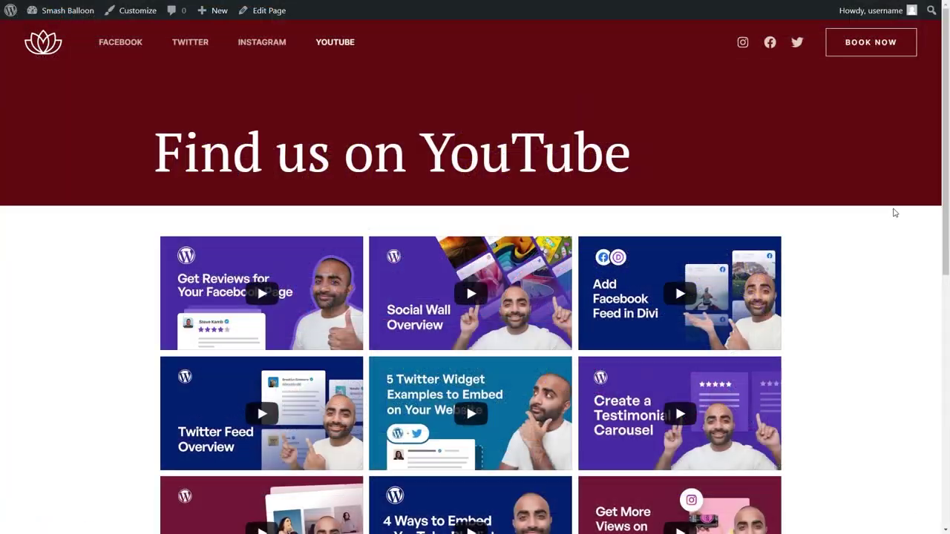
pyautogui.scroll(-2, 891, 219)
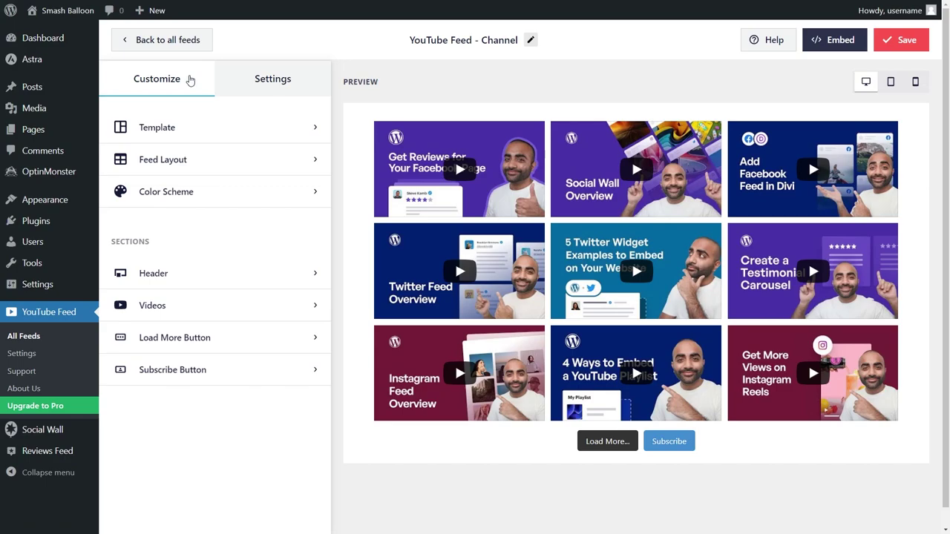
# Try the Gallery and List options for the channel feed's layout and review each in the preview.
pyautogui.click(189, 162)
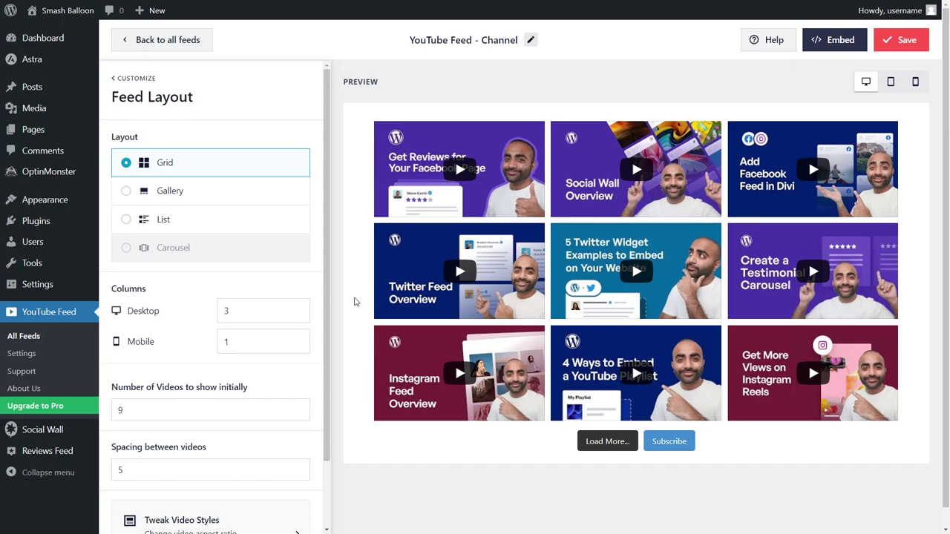
pyautogui.click(210, 194)
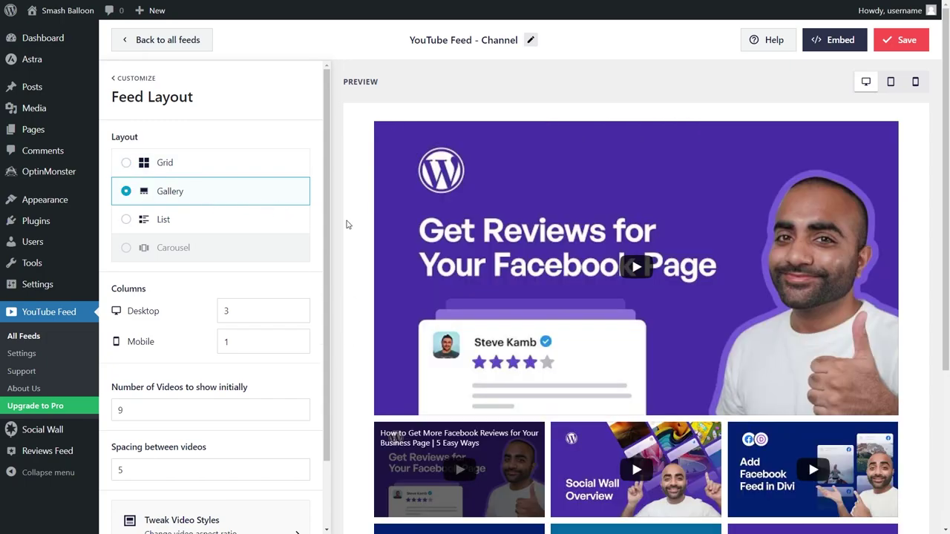
pyautogui.scroll(-3, 346, 225)
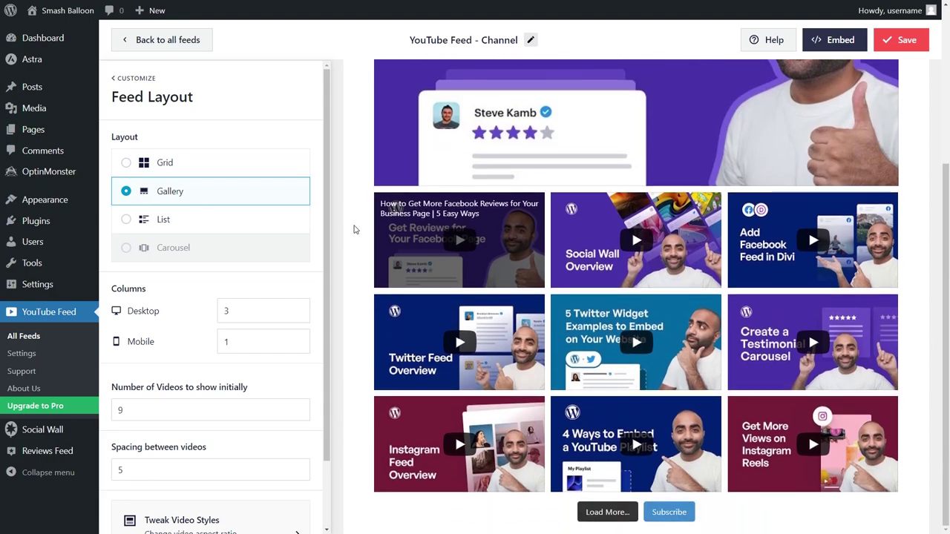
pyautogui.click(272, 218)
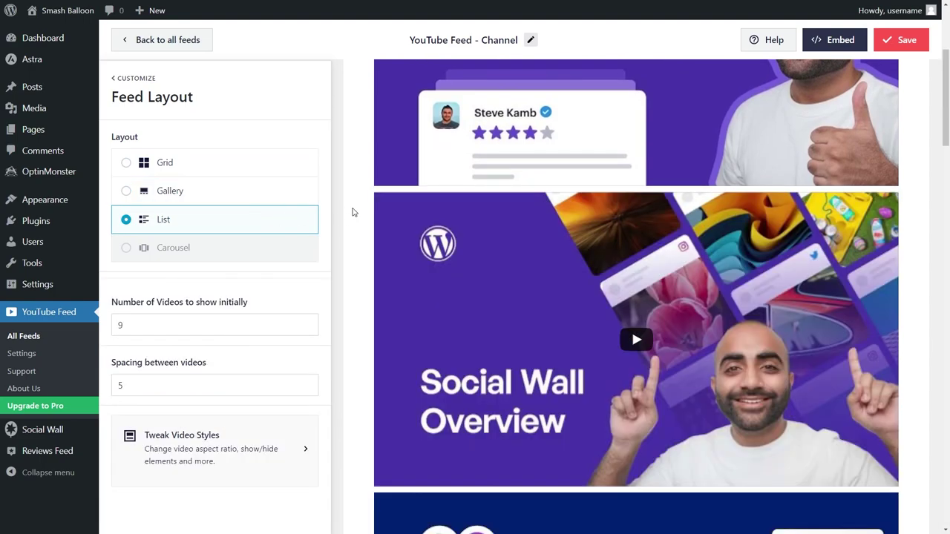
pyautogui.scroll(-3, 353, 212)
pyautogui.scroll(-3, 352, 208)
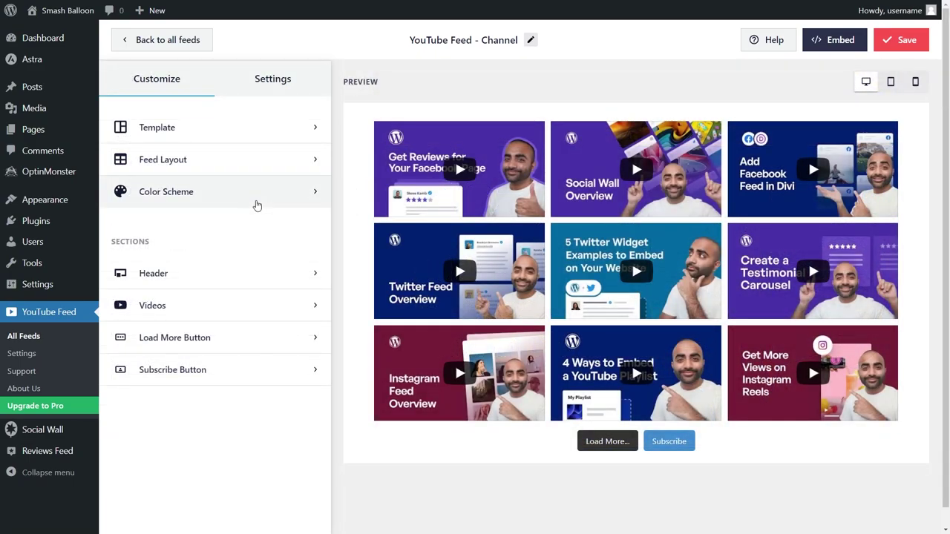
# Try the Light and Dark color schemes on the channel feed.
pyautogui.click(213, 204)
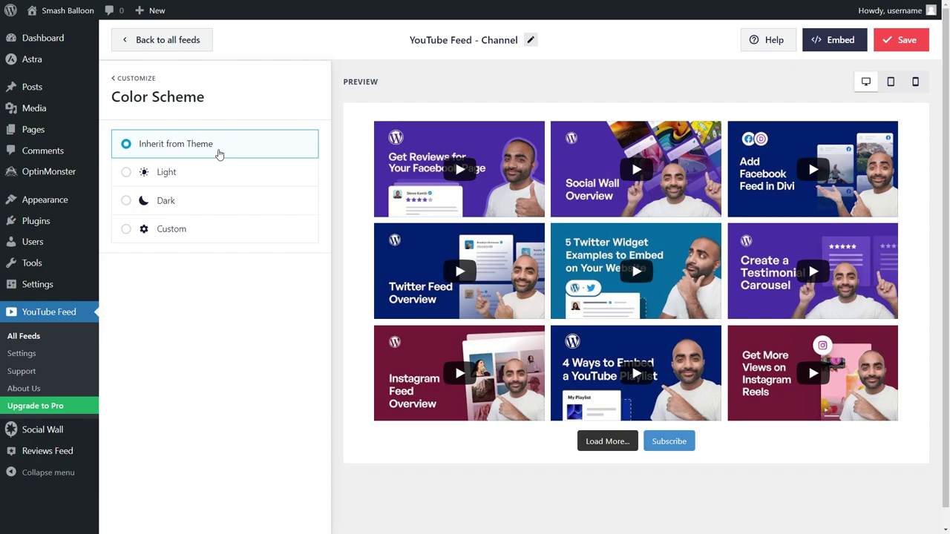
pyautogui.click(220, 173)
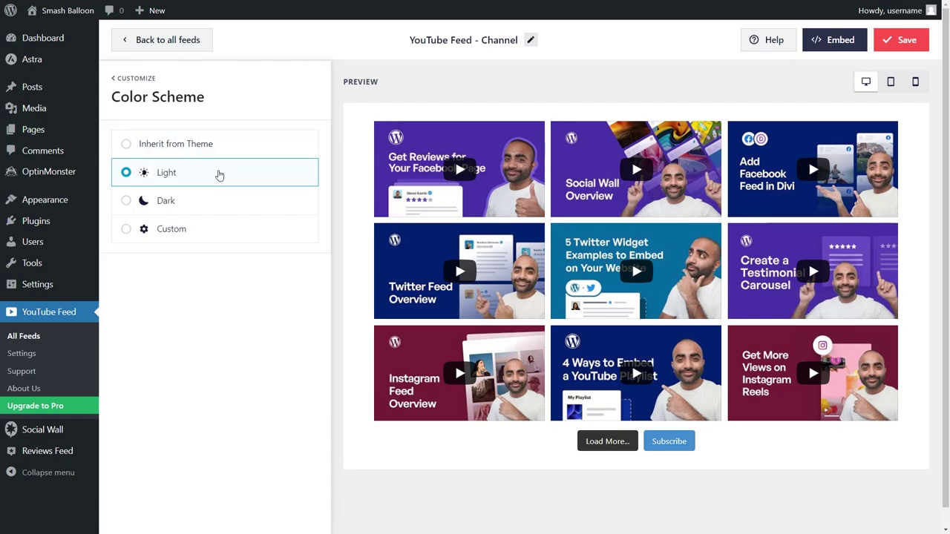
pyautogui.click(214, 205)
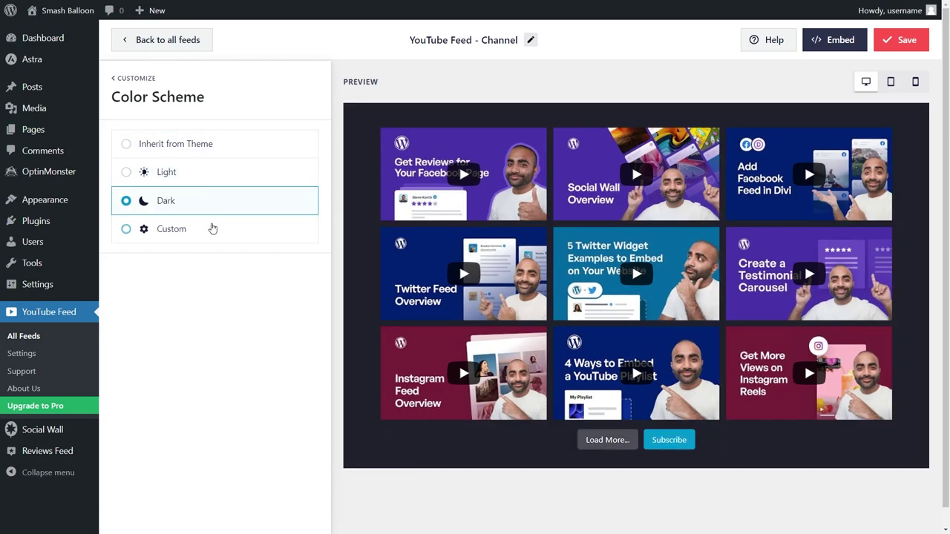
# Try a Custom color scheme with red, yellow and green as the palette's background color.
pyautogui.click(213, 229)
pyautogui.click(274, 292)
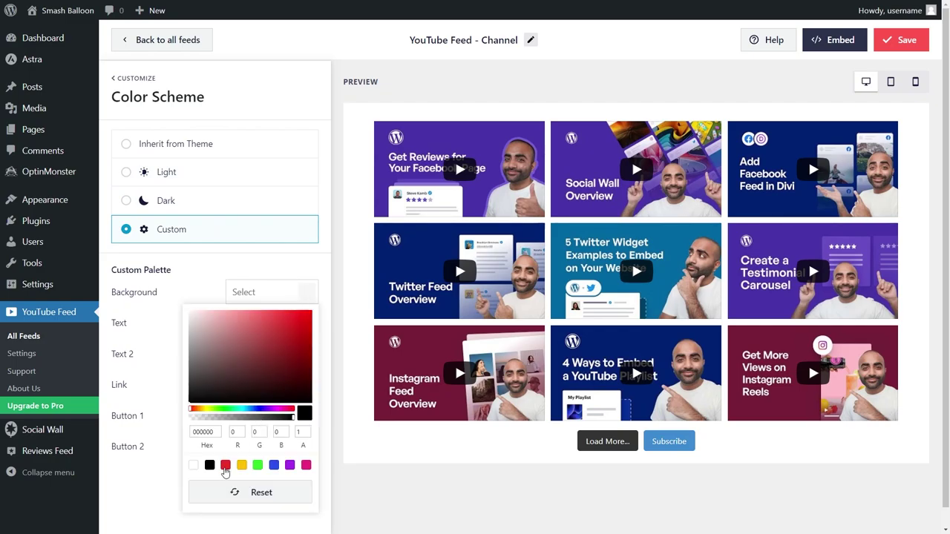
pyautogui.click(226, 465)
pyautogui.click(241, 465)
pyautogui.click(258, 465)
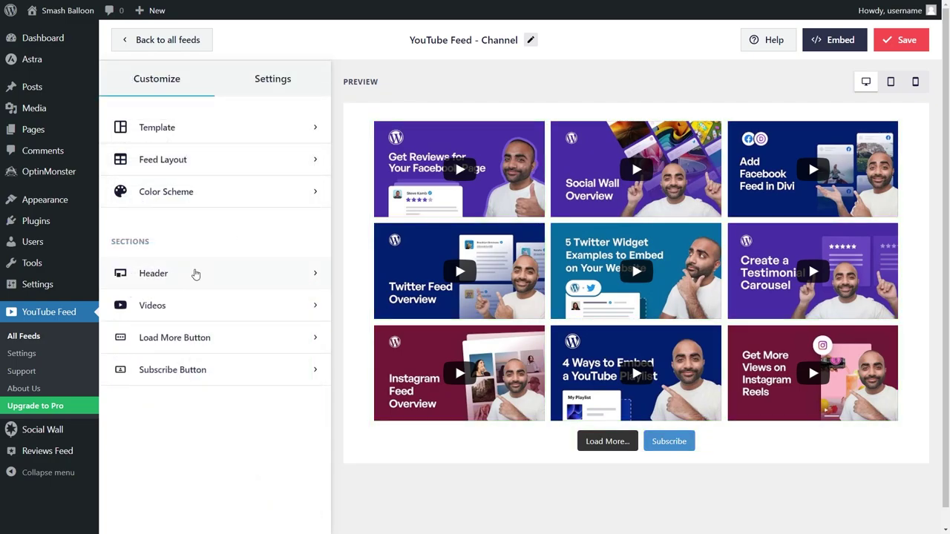
# Enable the header section of the channel feed.
pyautogui.click(193, 275)
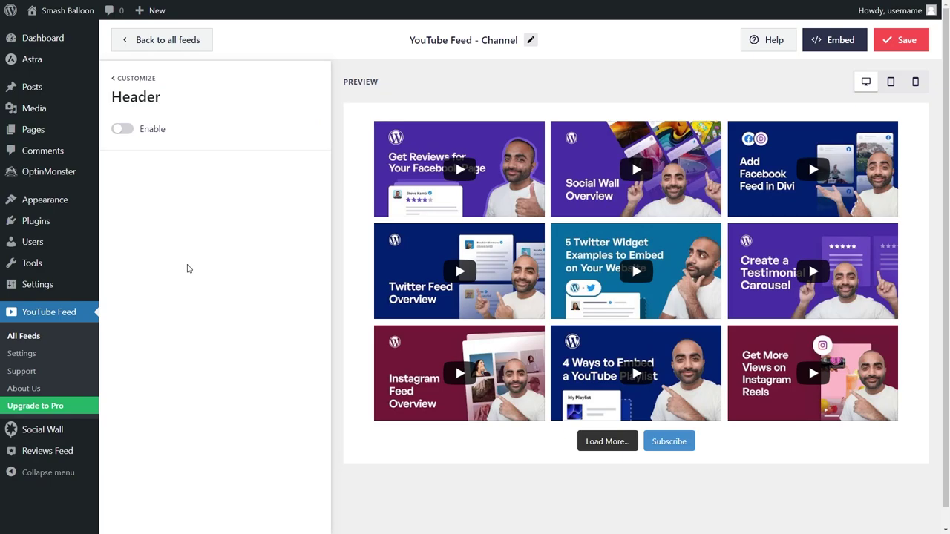
pyautogui.click(126, 129)
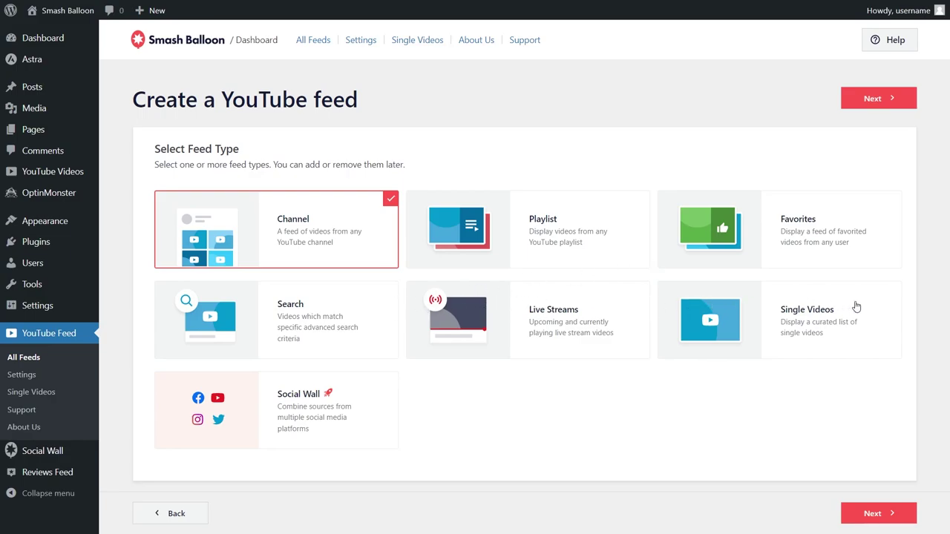
# Continue the new feed's setup past the feed type selection and set the Playlist feed's carousel to 2 rows.
pyautogui.click(879, 97)
pyautogui.scroll(-1, 905, 164)
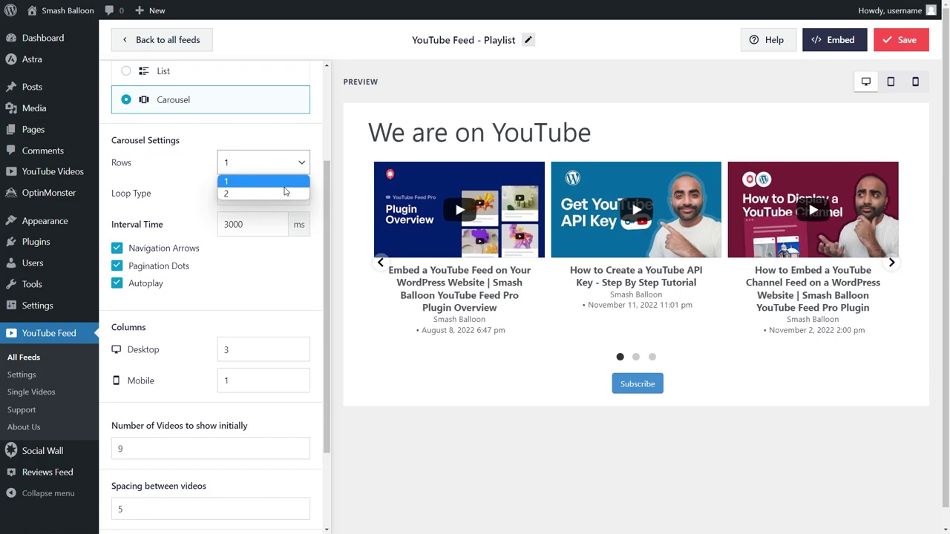
pyautogui.click(285, 191)
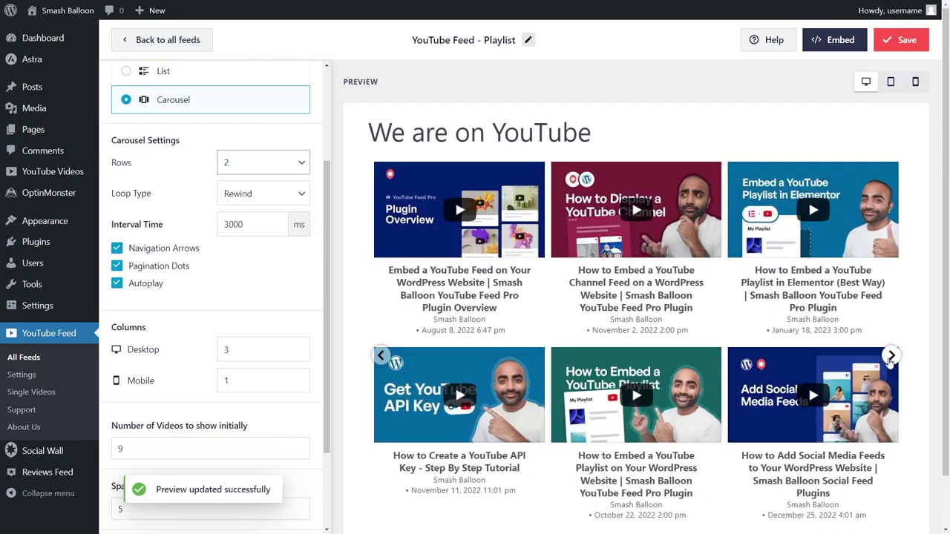
# Page the Playlist feed's carousel preview forward and back, and open the feed's Filters and Moderation settings.
pyautogui.click(891, 357)
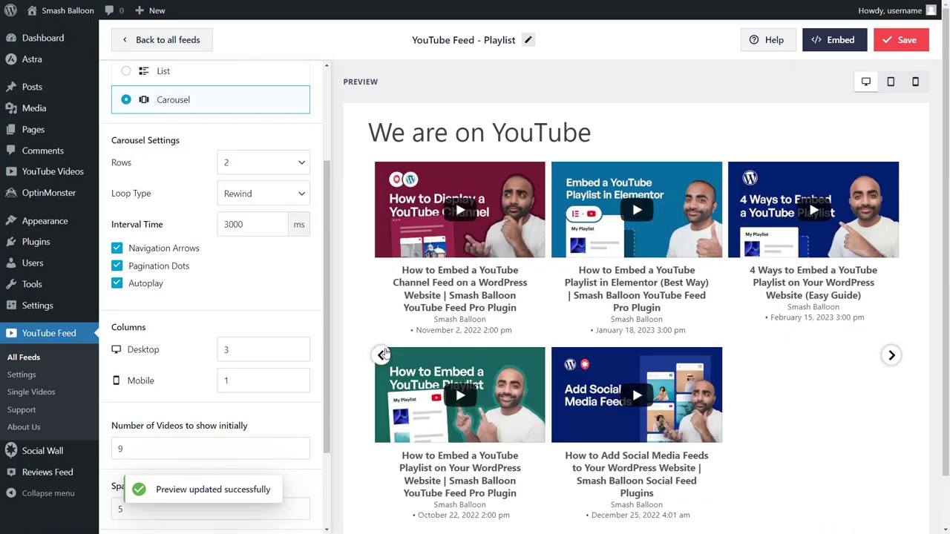
pyautogui.click(382, 355)
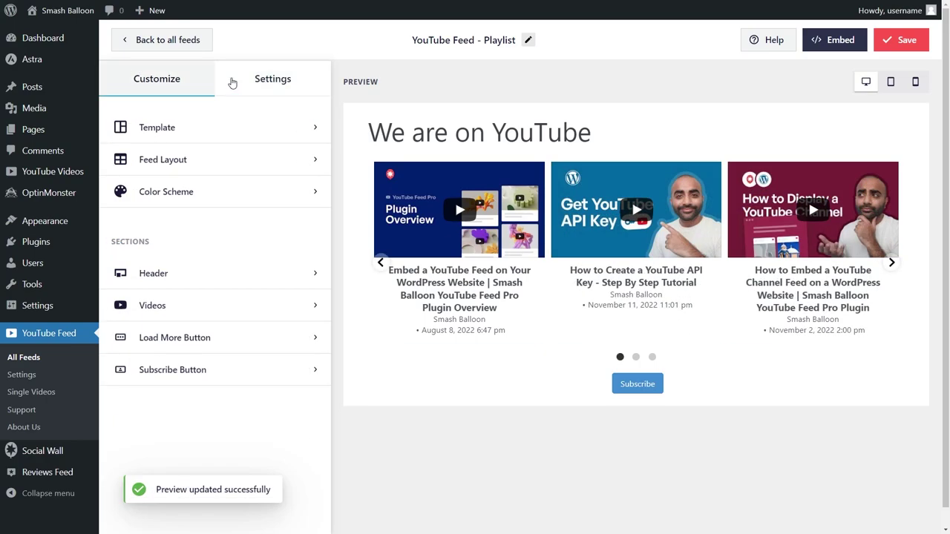
pyautogui.click(242, 82)
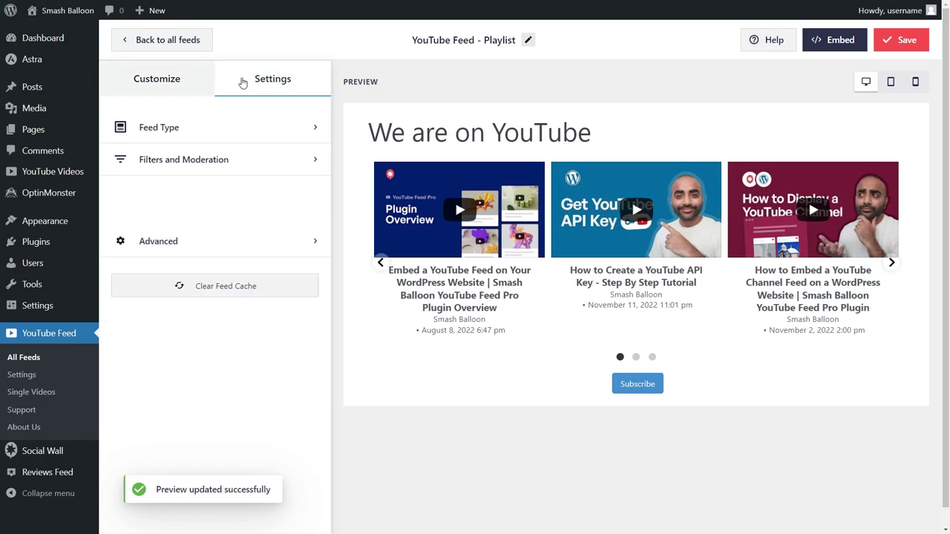
pyautogui.click(186, 159)
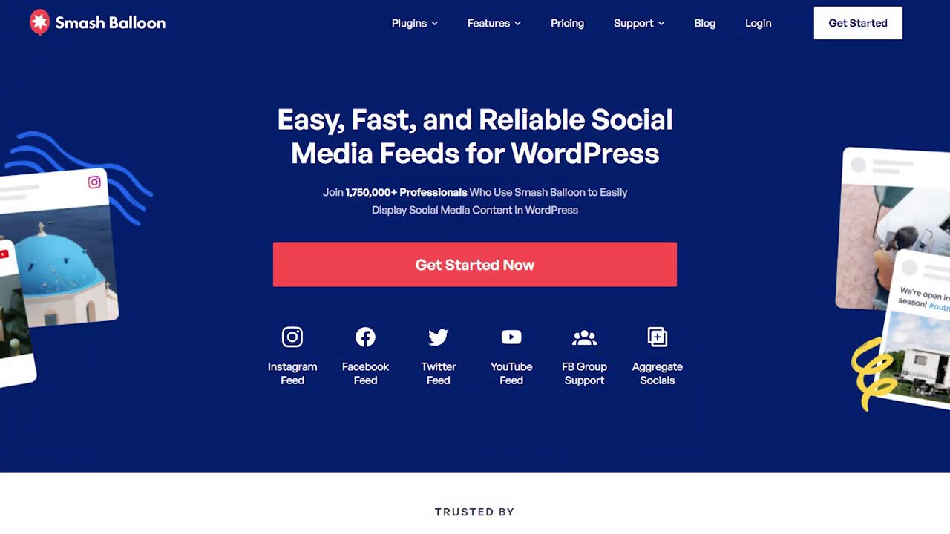
# Look over the Smash Balloon homepage and the Grid layout example on the YouTube Feed Pro demo page.
pyautogui.scroll(-3, 475, 267)
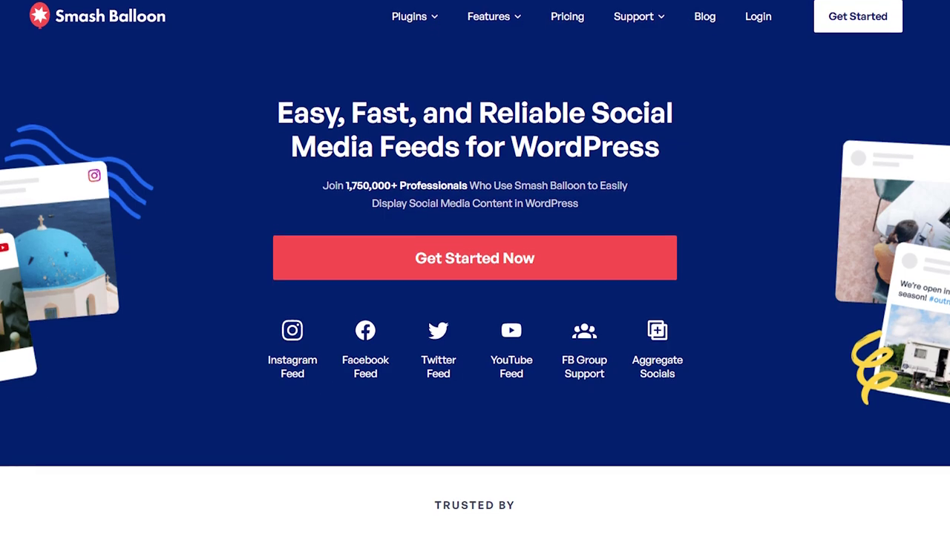
pyautogui.scroll(-3, 475, 267)
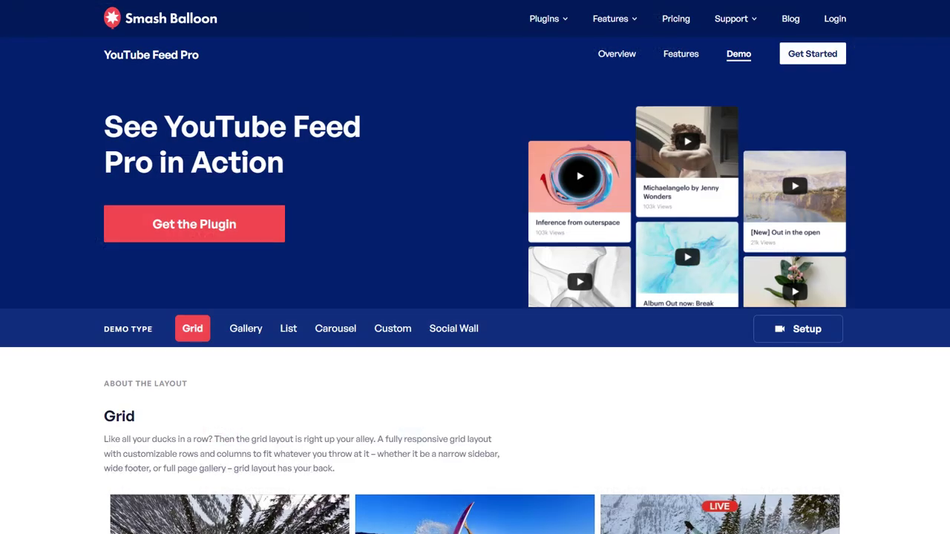
pyautogui.scroll(-2, 475, 268)
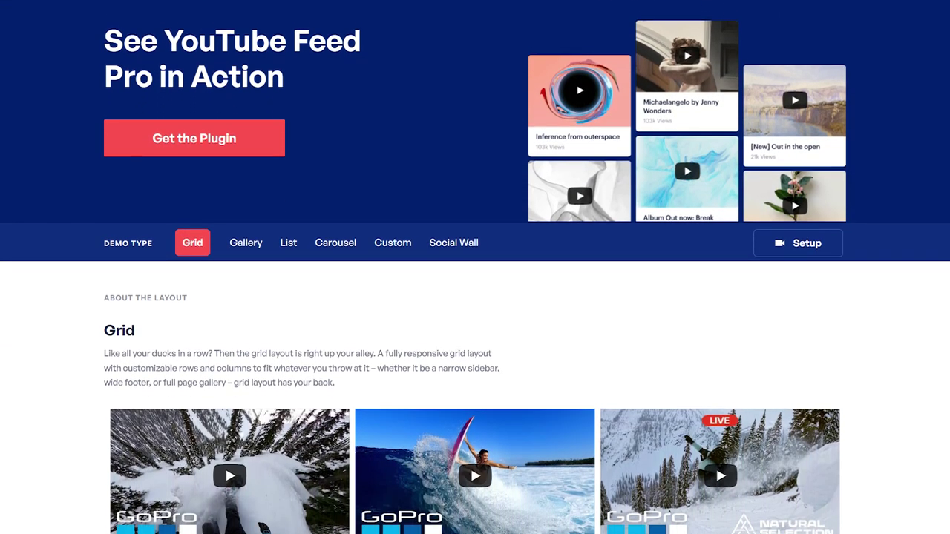
pyautogui.scroll(-2, 475, 267)
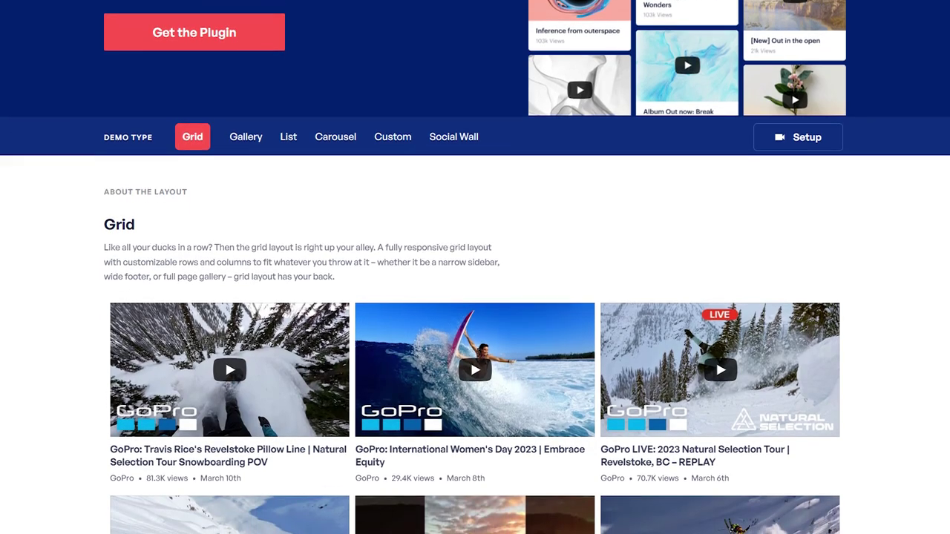